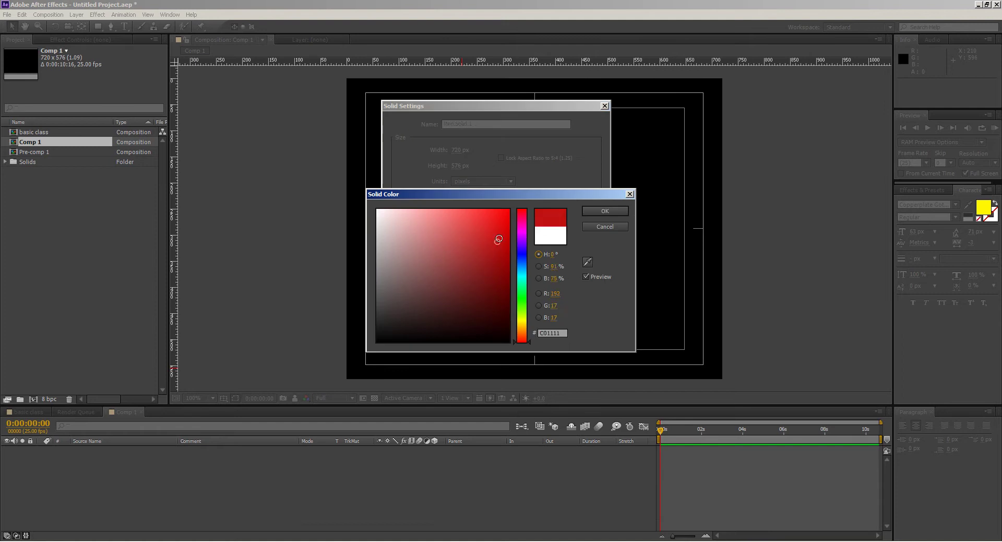
- Create a red solid and scale it into a horizontal bar about 48.6% wide and 7.3% high
{"action": "left_click", "coordinate": [592, 205]}
{"action": "left_click", "coordinate": [520, 308]}
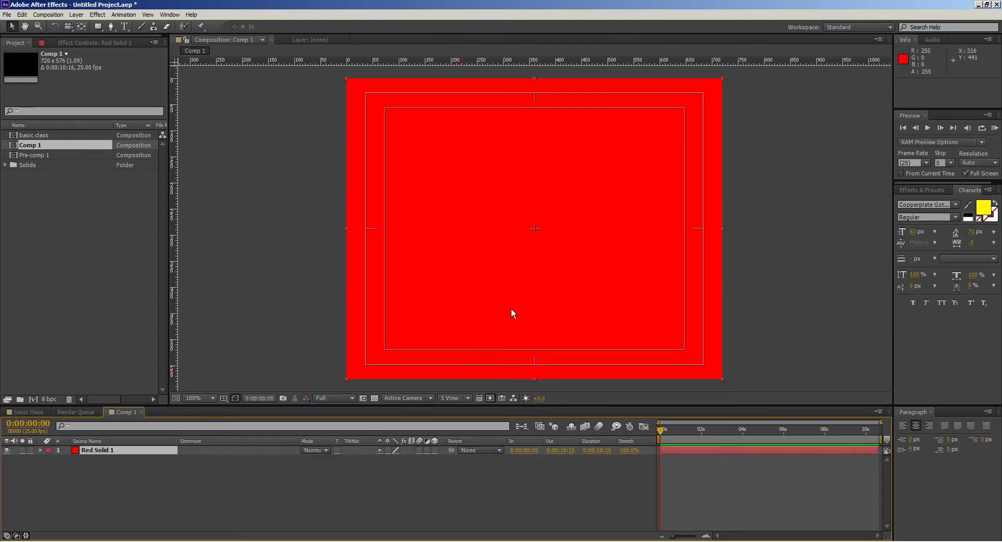
{"action": "left_click", "coordinate": [41, 450]}
{"action": "left_click", "coordinate": [49, 459]}
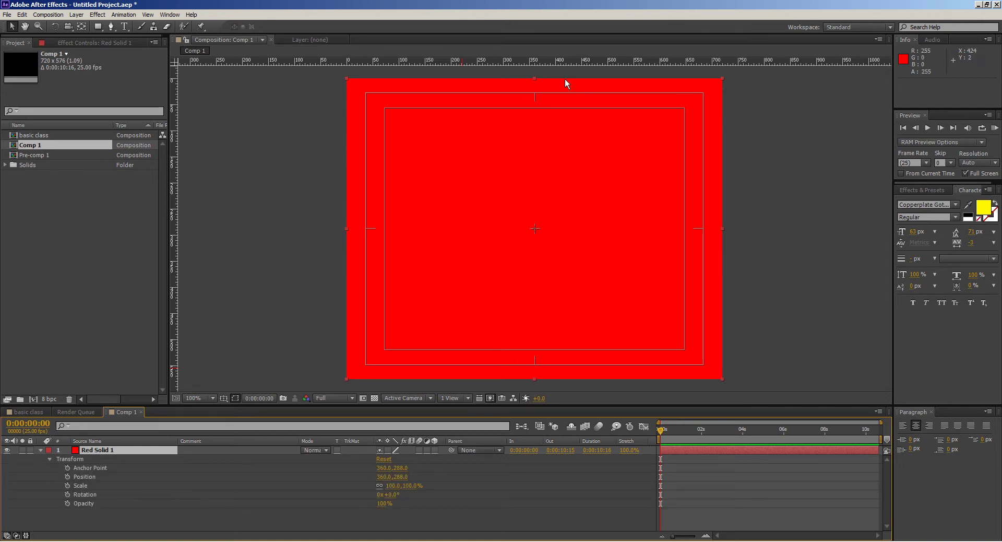
{"action": "left_click_drag", "start_coordinate": [534, 78], "coordinate": [517, 218]}
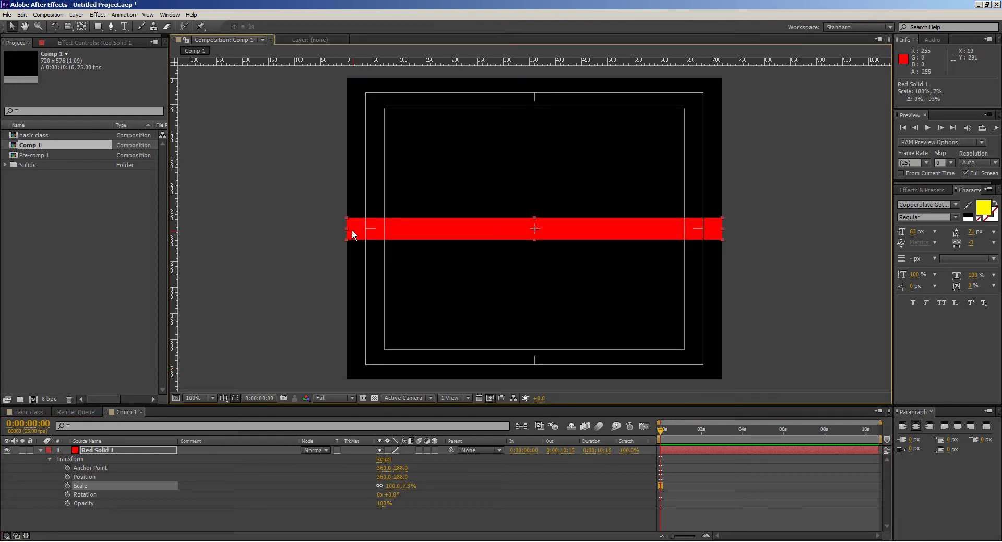
{"action": "left_click_drag", "start_coordinate": [349, 230], "coordinate": [441, 228]}
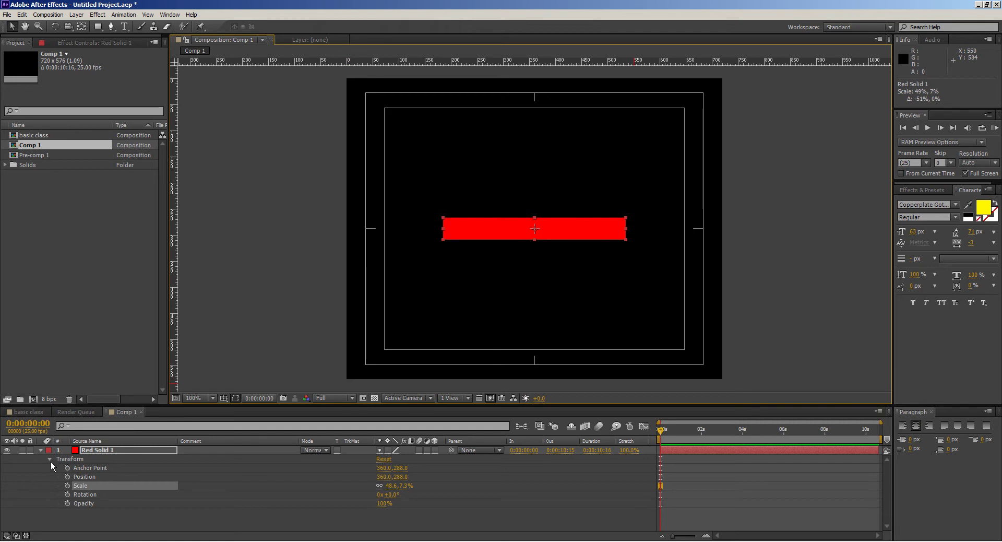
- Keyframe the bar's position from about -181, 64 at the start to 910, 64 at 0:00:01:23, and preview the motion
{"action": "left_click", "coordinate": [68, 476]}
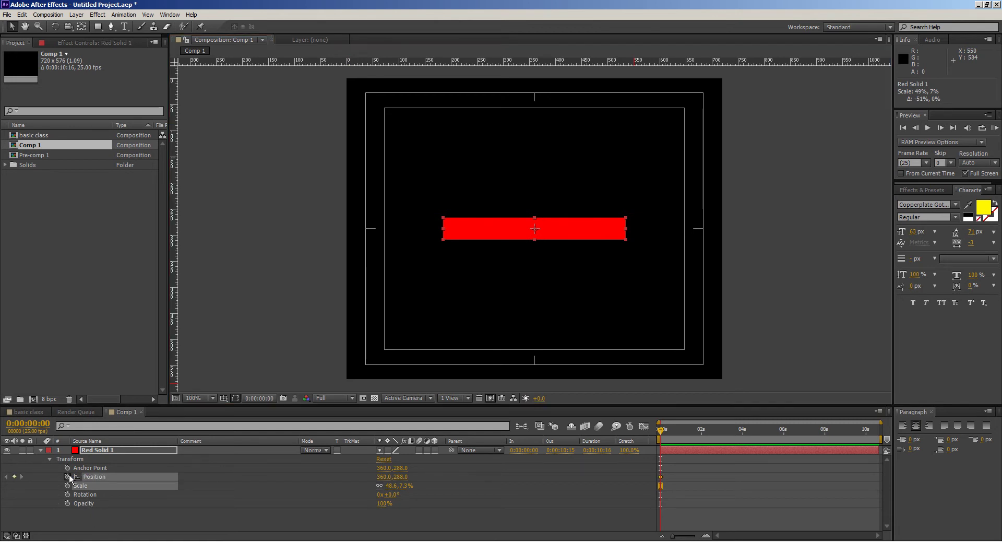
{"action": "left_click_drag", "start_coordinate": [555, 229], "coordinate": [273, 114]}
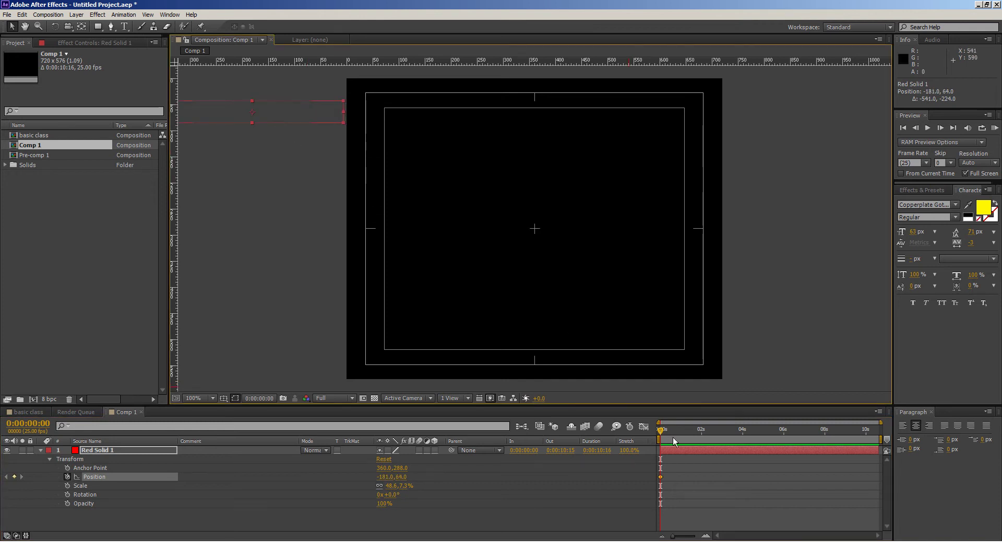
{"action": "left_click_drag", "start_coordinate": [700, 431], "coordinate": [701, 430]}
{"action": "left_click_drag", "start_coordinate": [301, 108], "coordinate": [870, 112]}
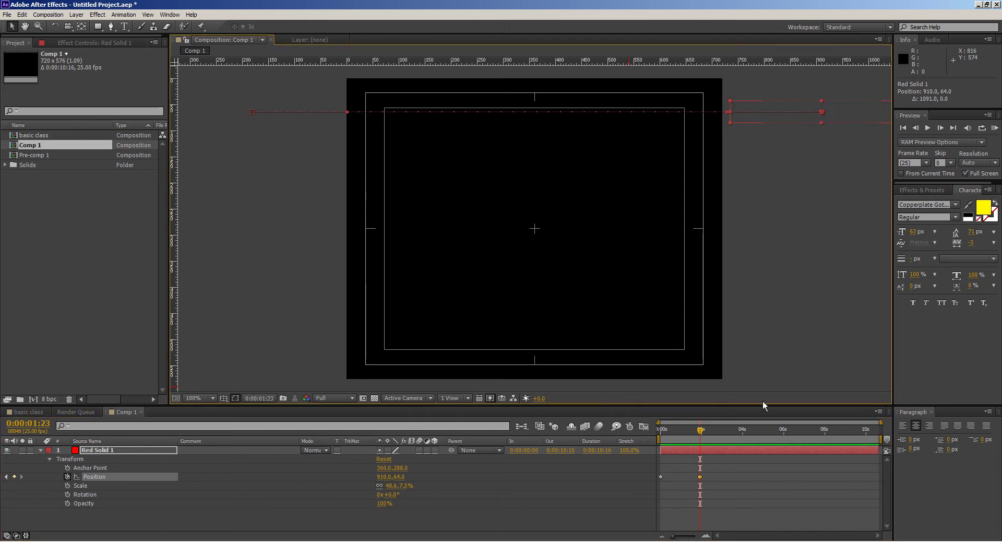
{"action": "left_click_drag", "start_coordinate": [685, 429], "coordinate": [645, 441]}
{"action": "key", "text": "space"}
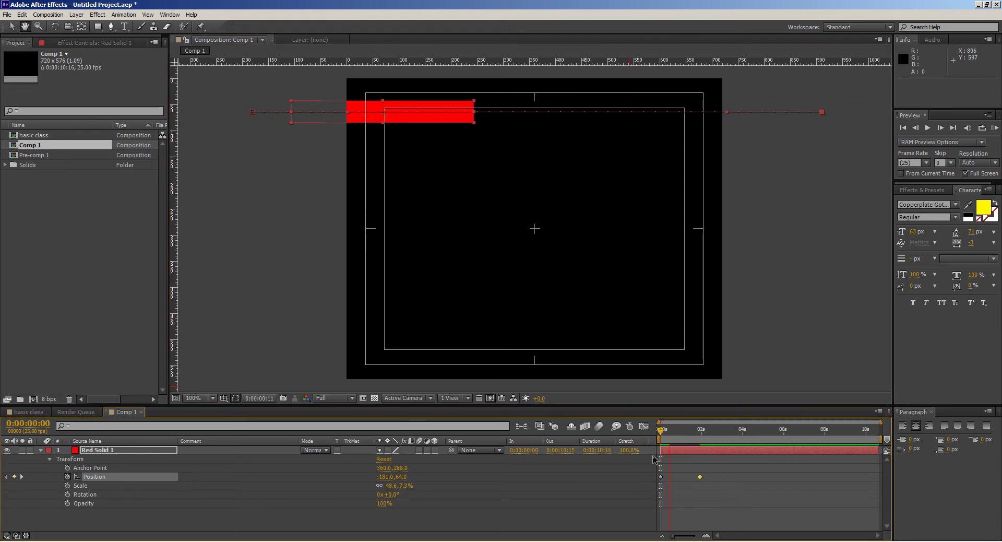
{"action": "key", "text": "space"}
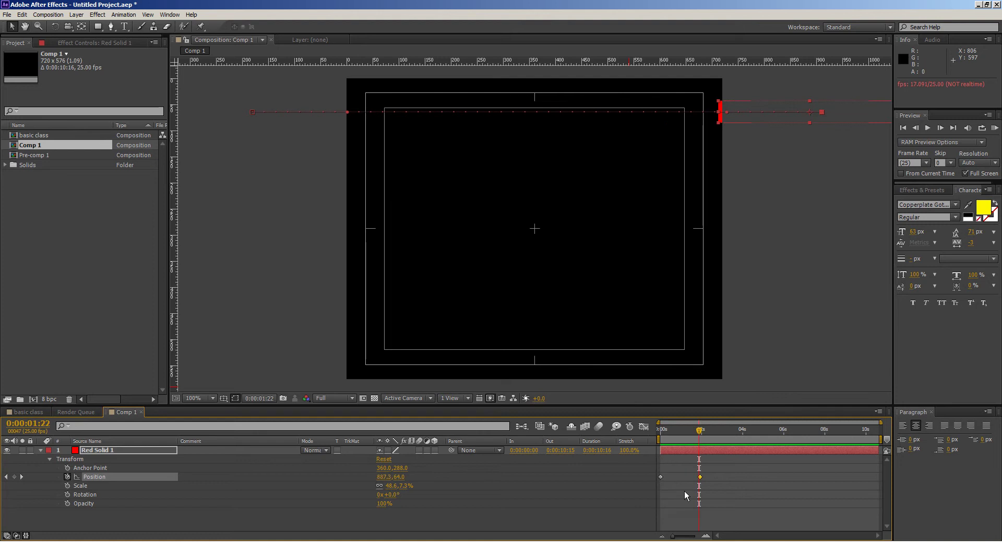
- Pre-compose the animated bar, moving all attributes into the new composition, and preview it
{"action": "left_click", "coordinate": [685, 449]}
{"action": "key", "text": "ctrl+shift+c"}
{"action": "left_click", "coordinate": [448, 280]}
{"action": "left_click", "coordinate": [526, 327]}
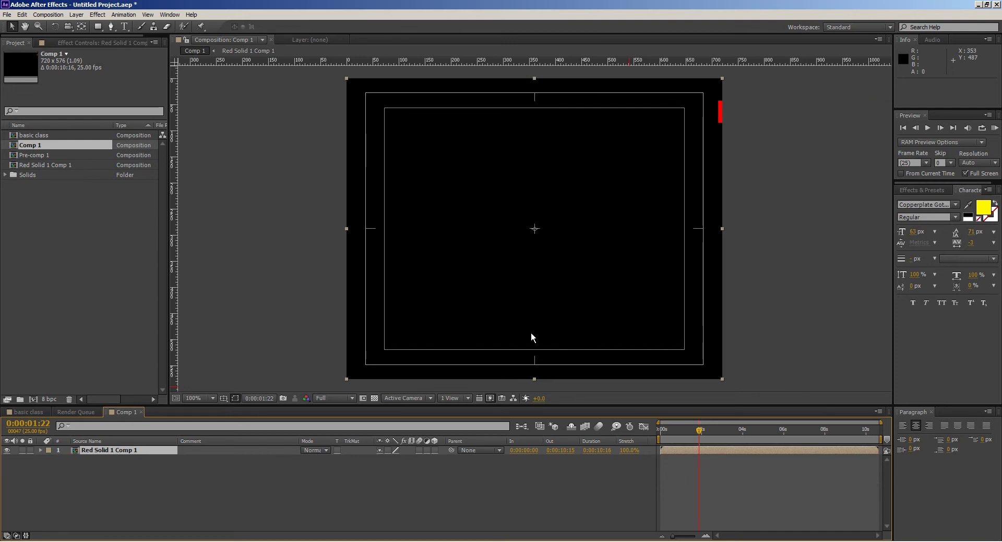
{"action": "left_click_drag", "start_coordinate": [665, 433], "coordinate": [663, 432]}
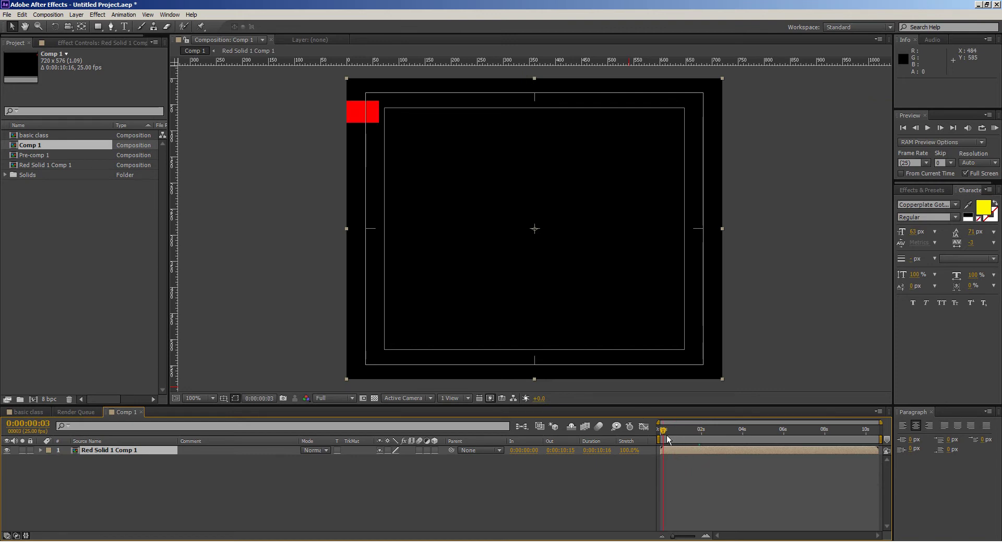
{"action": "key", "text": "space"}
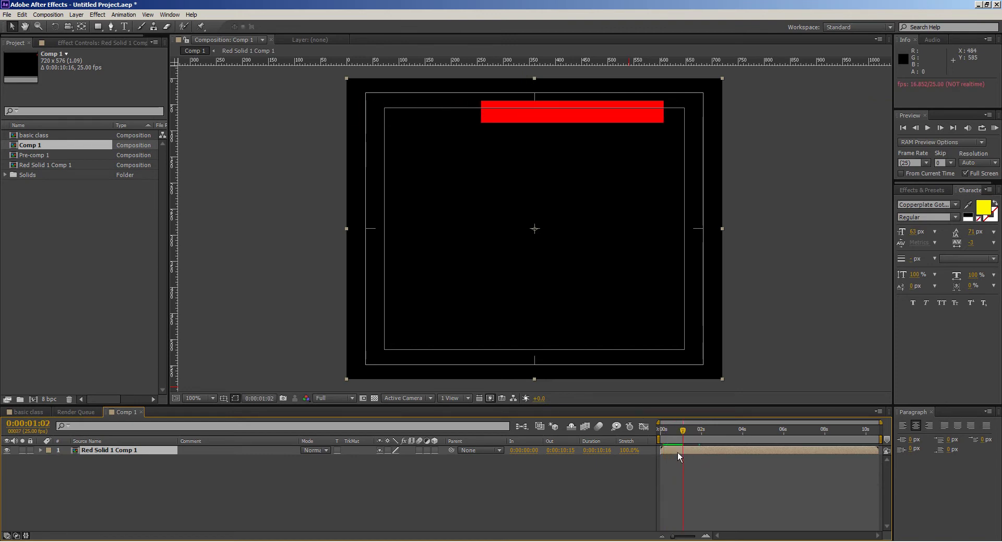
- Duplicate the pre-composed bar layer and flip the copy horizontally to a scale of -100%, 100%
{"action": "key", "text": "ctrl+d"}
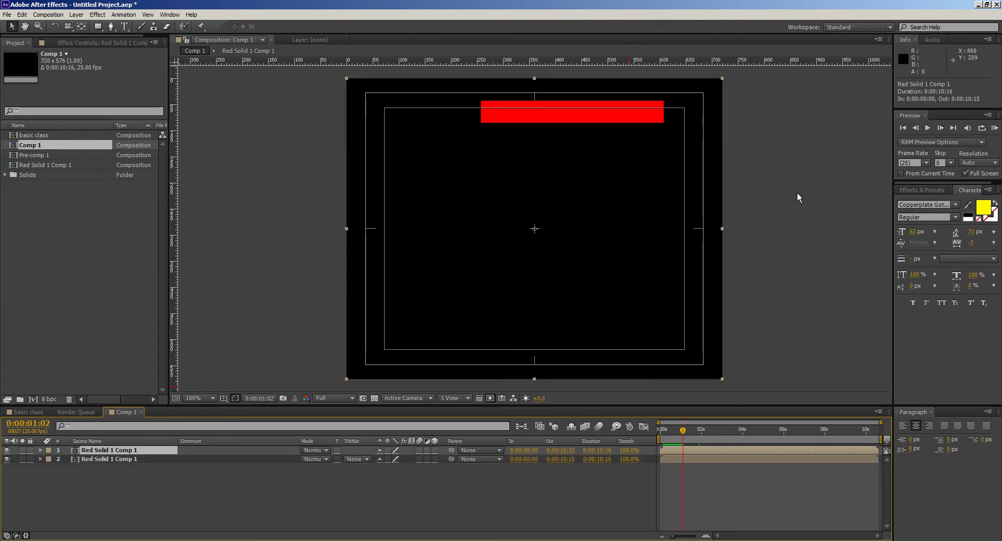
{"action": "left_click_drag", "start_coordinate": [722, 227], "coordinate": [347, 177]}
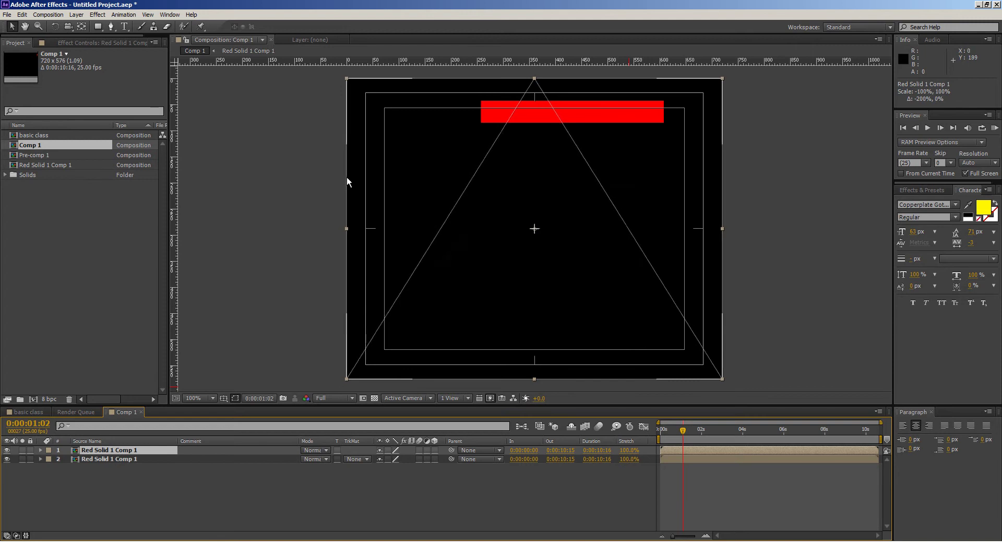
{"action": "left_click", "coordinate": [665, 428]}
{"action": "left_click_drag", "start_coordinate": [665, 428], "coordinate": [619, 437]}
{"action": "key", "text": "space"}
{"action": "key", "text": "space"}
- Move the flipped copy straight down below the first bar and preview the two opposing bars
{"action": "left_click_drag", "start_coordinate": [696, 123], "coordinate": [693, 165]}
{"action": "key", "text": "space"}
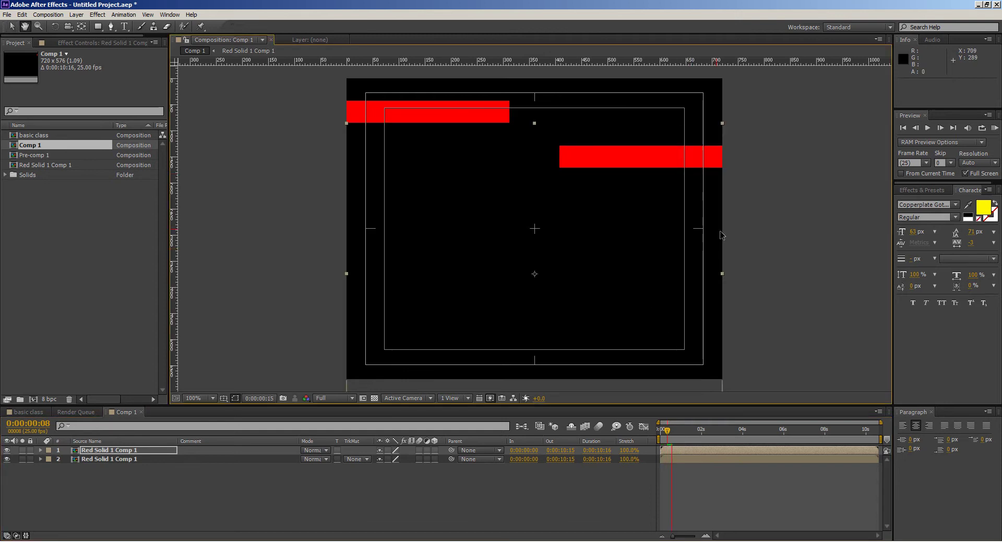
{"action": "key", "text": "space"}
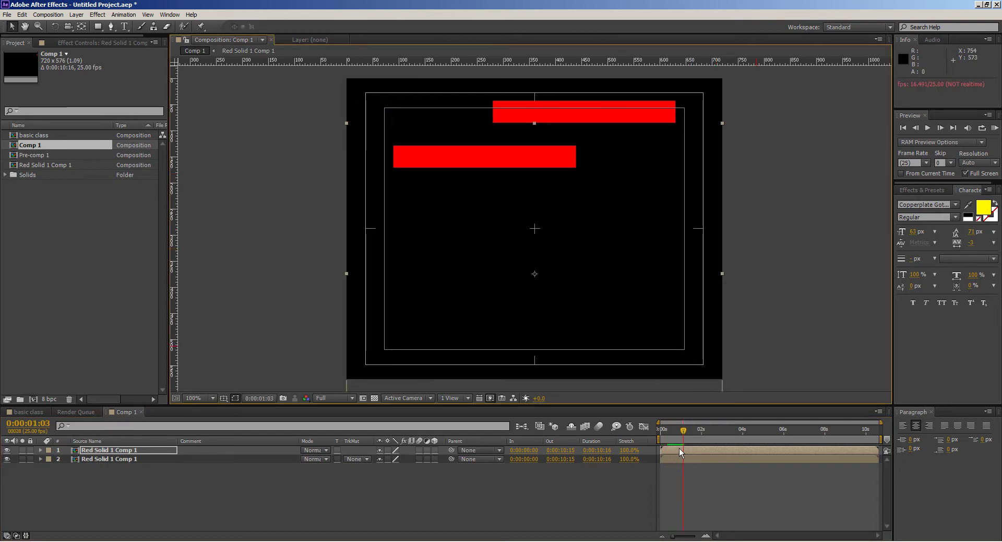
- Duplicate both bar layers and move the new pair down by about 191 px
{"action": "left_click", "coordinate": [679, 457], "text": "shift"}
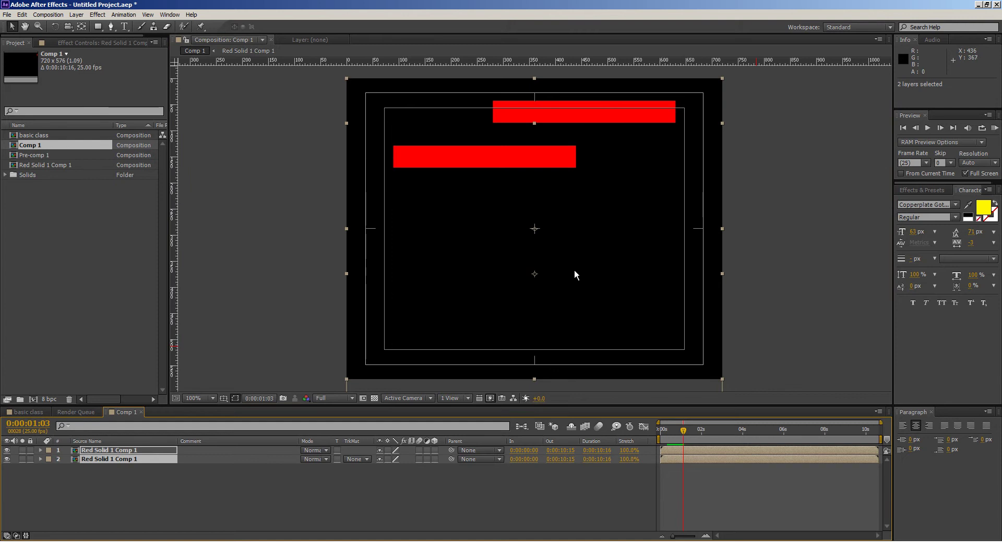
{"action": "key", "text": "ctrl+d"}
{"action": "left_click_drag", "start_coordinate": [546, 117], "coordinate": [537, 219]}
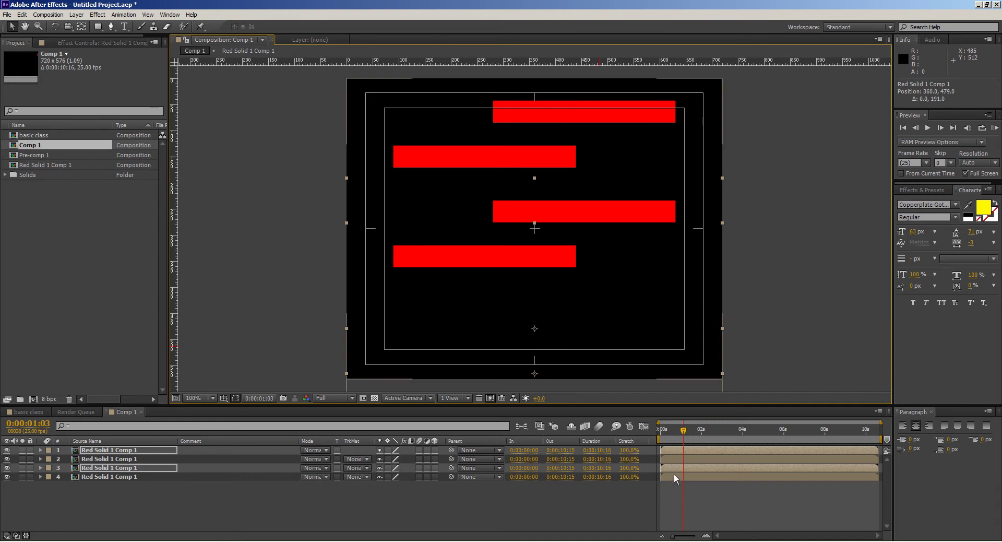
- Duplicate the lower pair of bars and place the copies beneath it as a third pair near the frame's lower edge
{"action": "key", "text": "ctrl+d"}
{"action": "left_click_drag", "start_coordinate": [531, 263], "coordinate": [535, 372]}
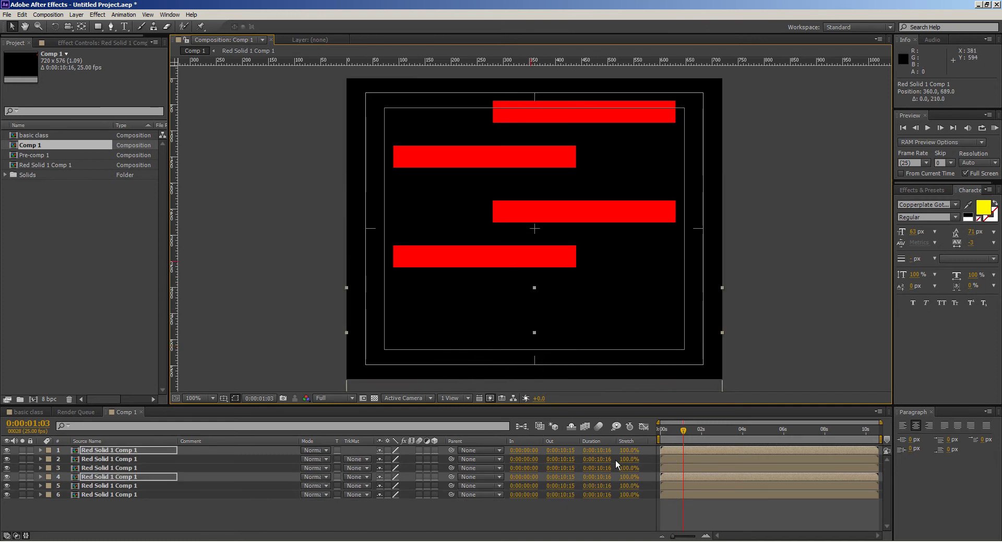
{"action": "left_click_drag", "start_coordinate": [565, 319], "coordinate": [566, 311]}
- Play the composition from the start to check the motion of the six opposing bars
{"action": "left_click_drag", "start_coordinate": [668, 430], "coordinate": [581, 431]}
{"action": "key", "text": "space"}
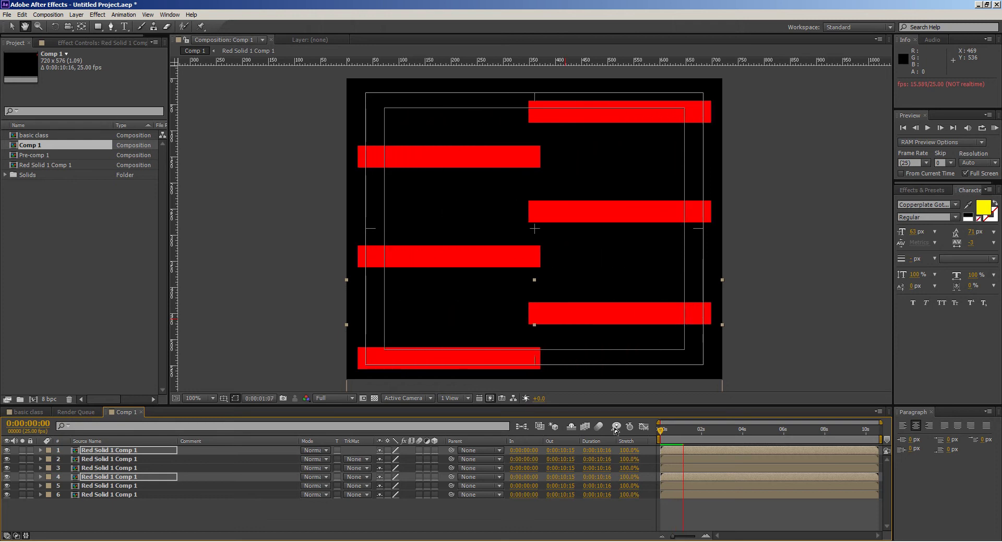
{"action": "key", "text": "Home"}
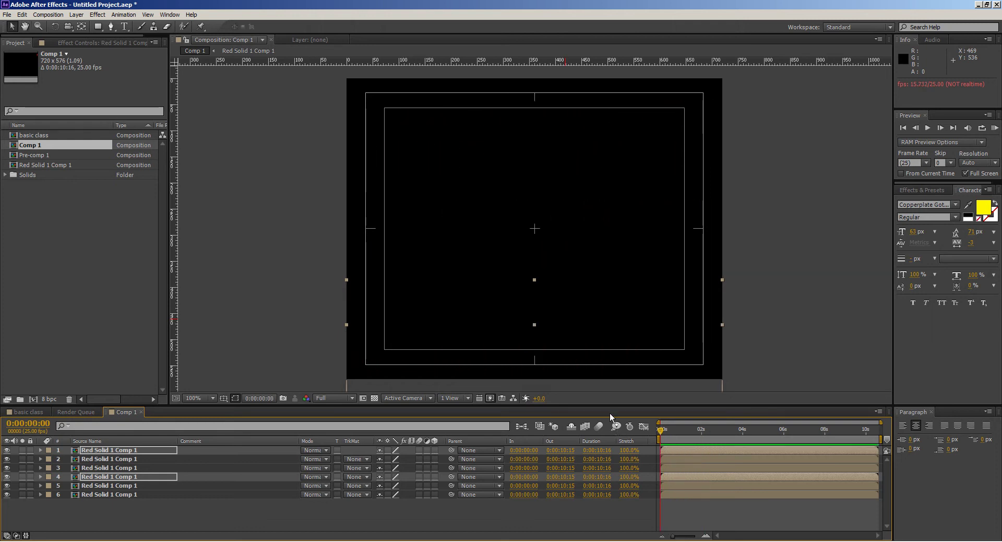
{"action": "key", "text": "space"}
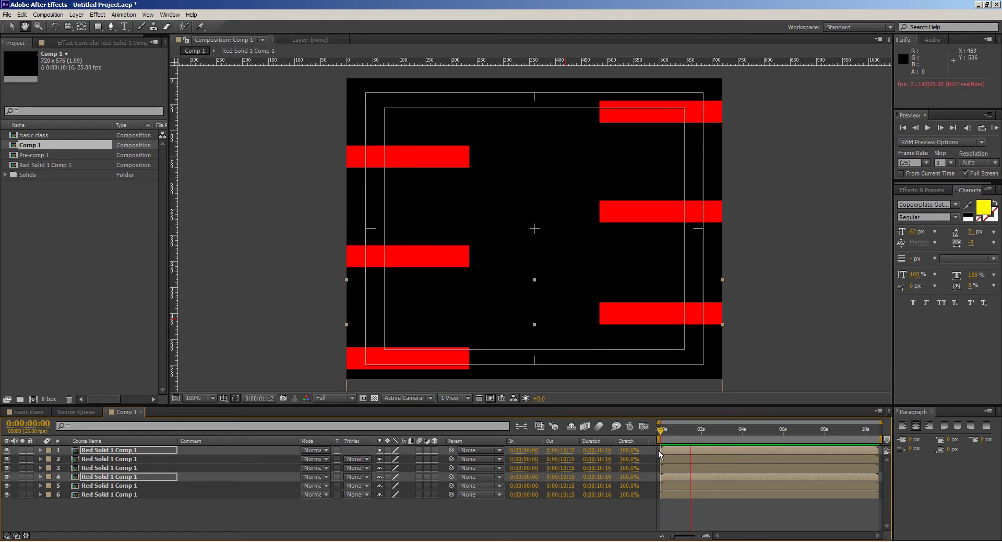
{"action": "key", "text": "space"}
- Pre-compose all six bar layers together, moving all attributes into the new composition
{"action": "key", "text": "ctrl+a"}
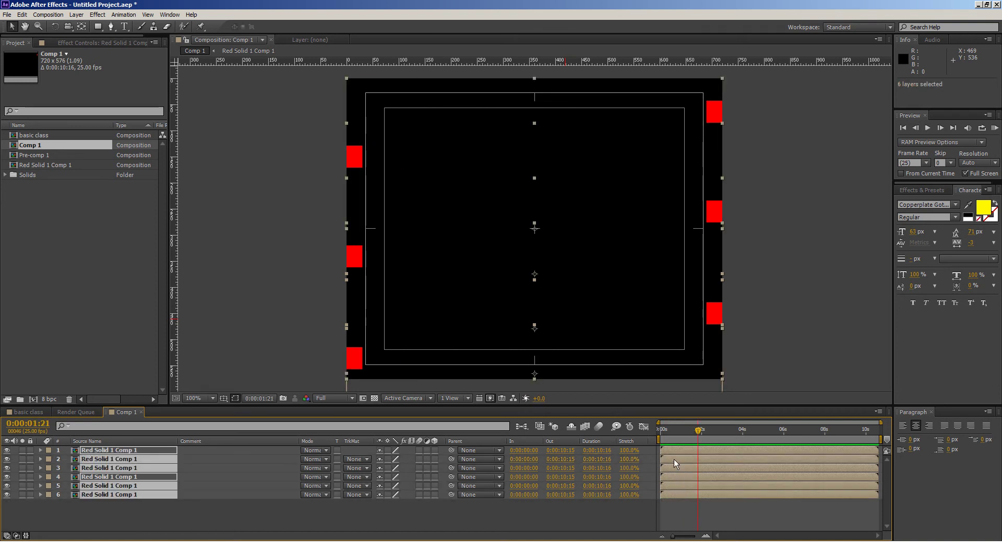
{"action": "left_click_drag", "start_coordinate": [672, 437], "coordinate": [676, 437]}
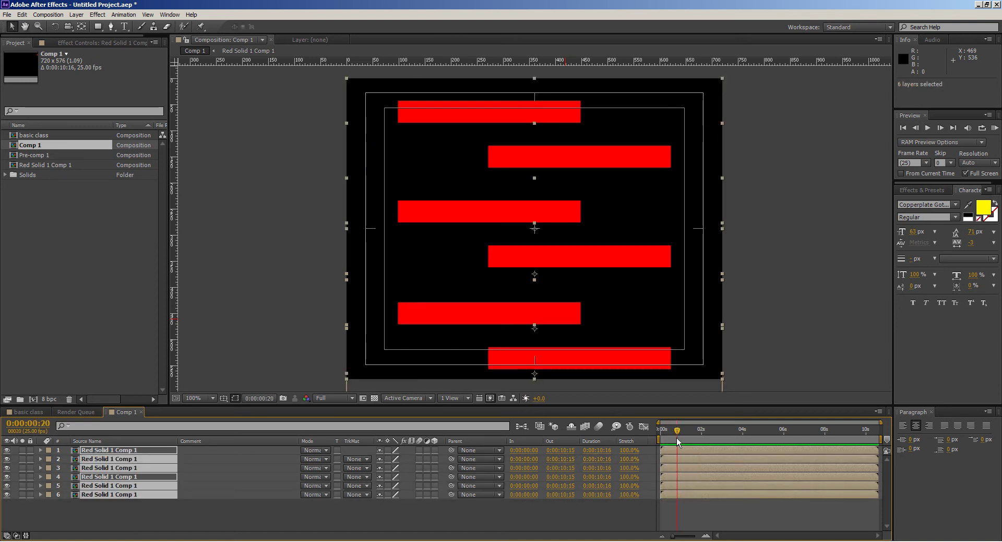
{"action": "key", "text": "ctrl+shift+c"}
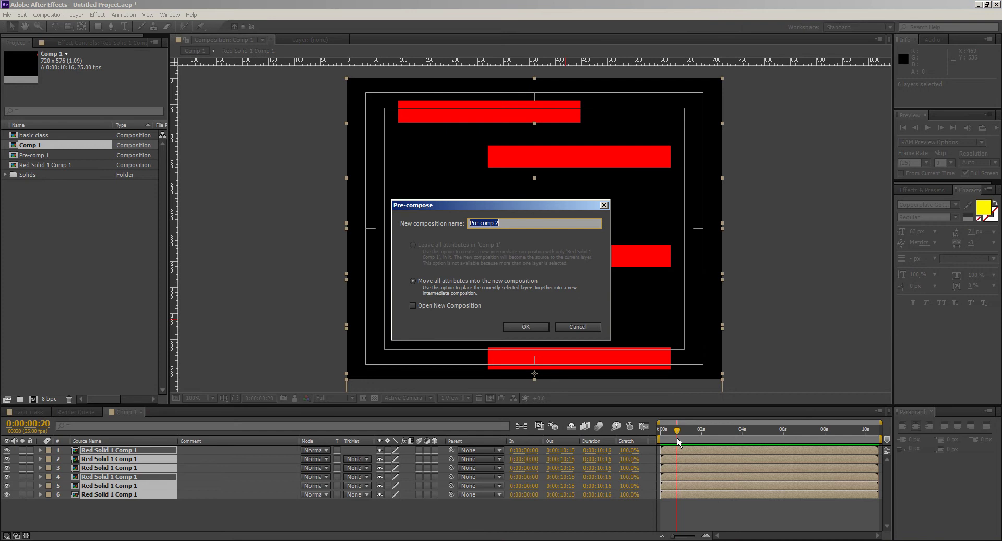
{"action": "left_click", "coordinate": [532, 328]}
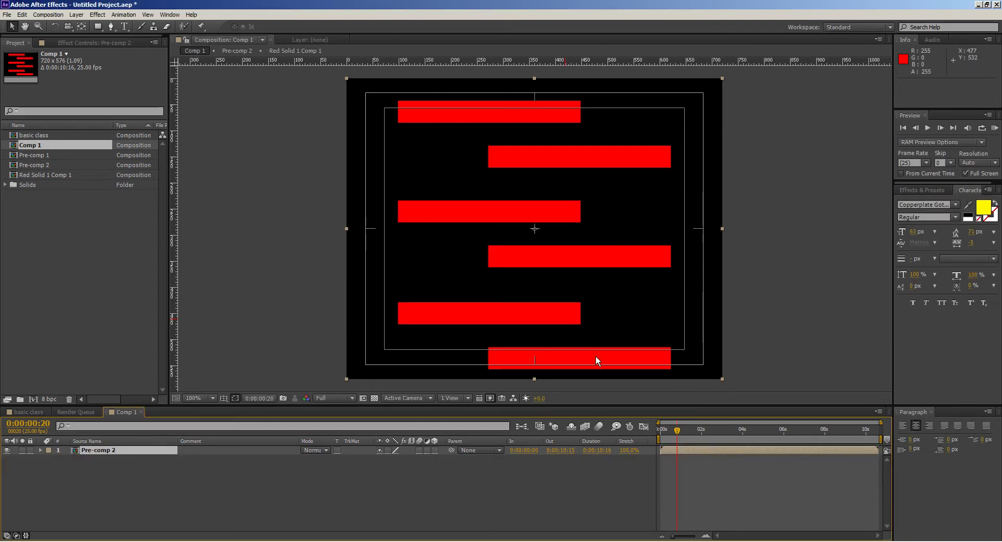
- Duplicate the combined bars layer, rotate the copy 90° so its bars run vertically, and preview the result
{"action": "key", "text": "ctrl+d"}
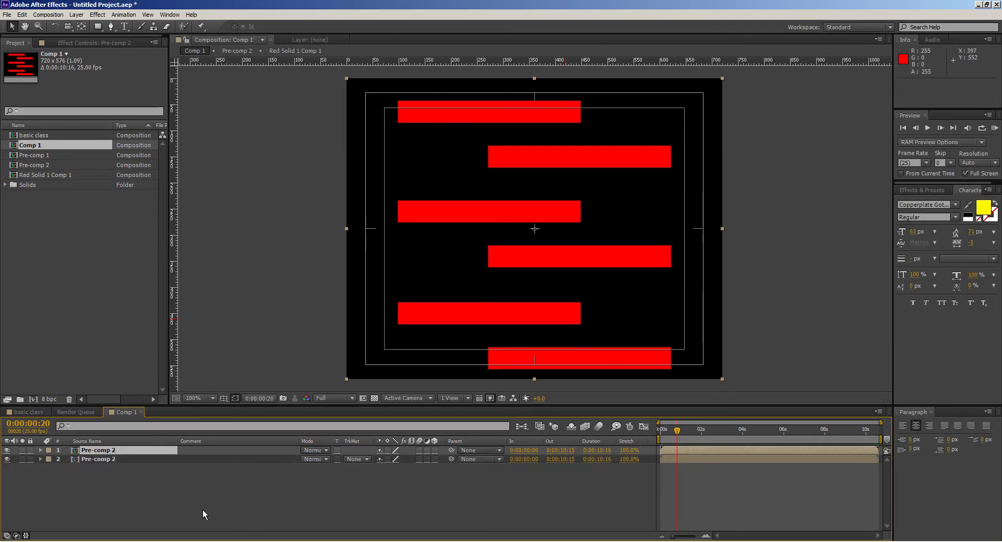
{"action": "left_click", "coordinate": [45, 450]}
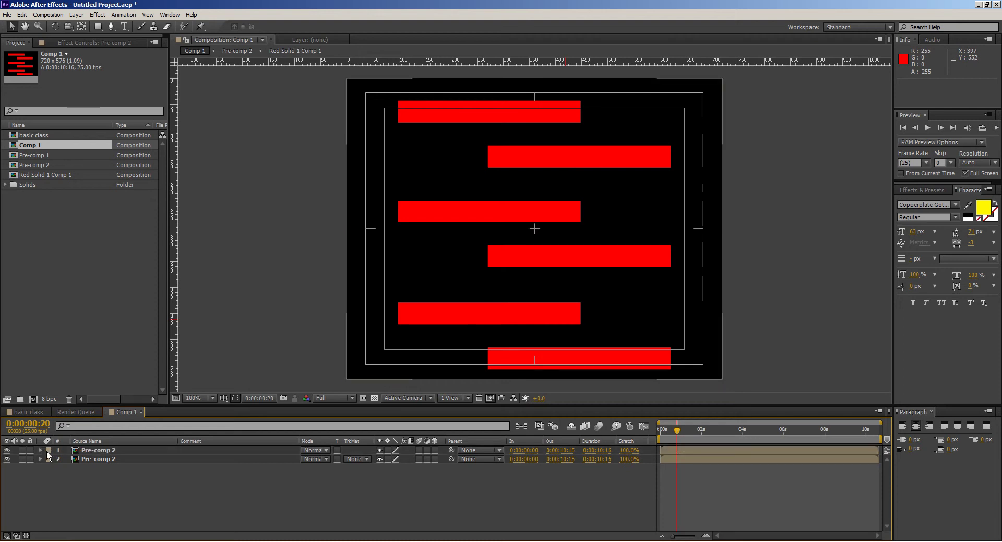
{"action": "left_click", "coordinate": [41, 450]}
{"action": "left_click", "coordinate": [50, 459]}
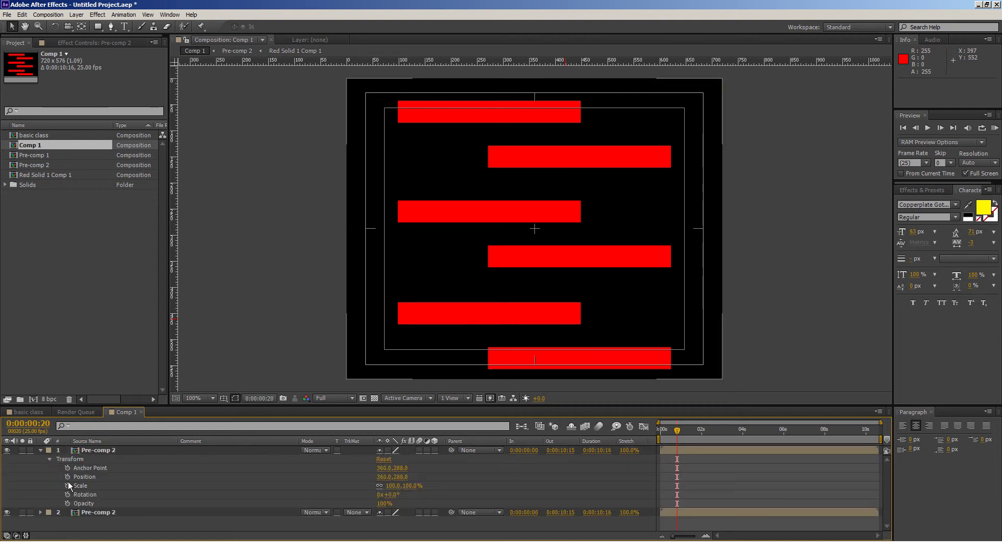
{"action": "mouse_move", "coordinate": [395, 498]}
{"action": "left_mouse_down"}
{"action": "mouse_move", "coordinate": [368, 494]}
{"action": "mouse_move", "coordinate": [380, 498]}
{"action": "left_mouse_up"}
{"action": "left_click", "coordinate": [389, 497]}
{"action": "type", "text": "90"}
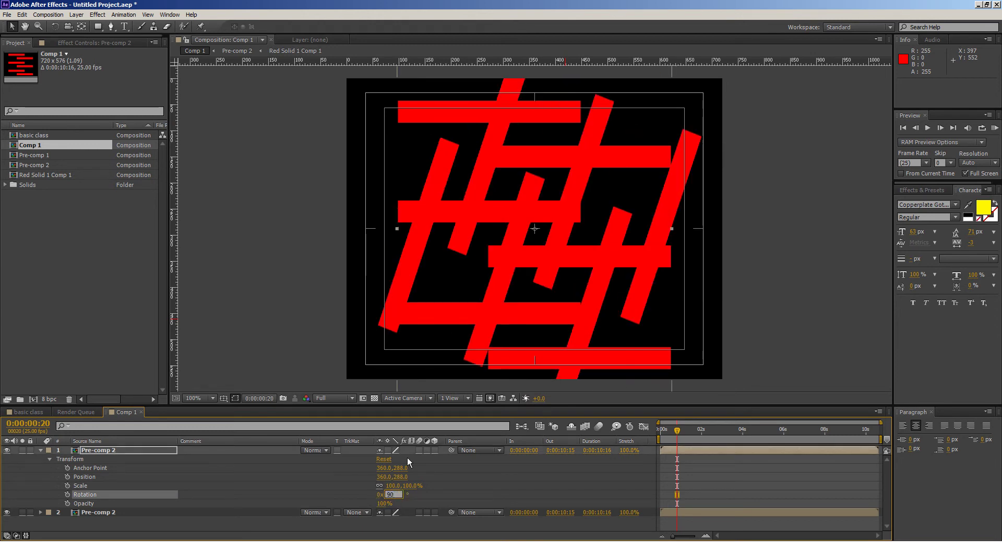
{"action": "key", "text": "Return"}
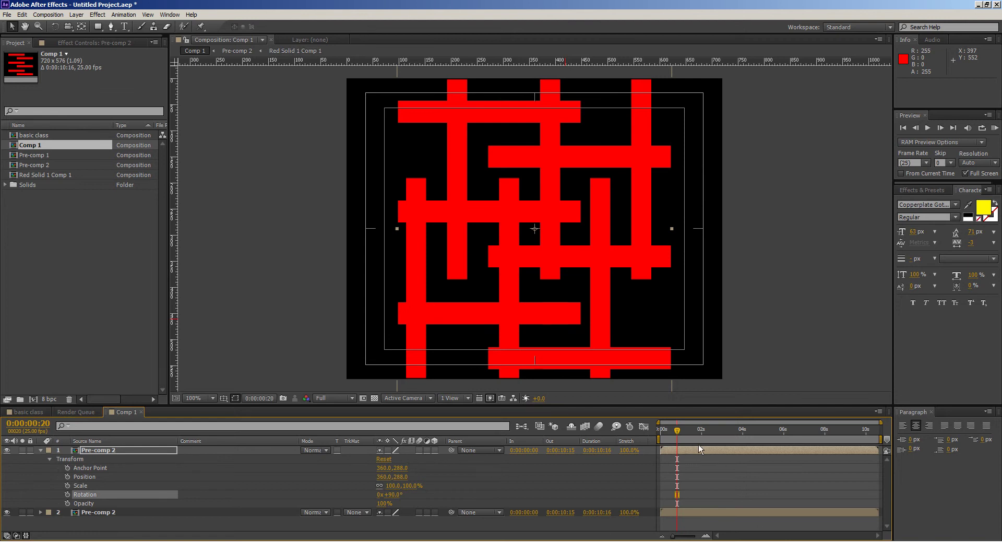
{"action": "key", "text": "KP_0"}
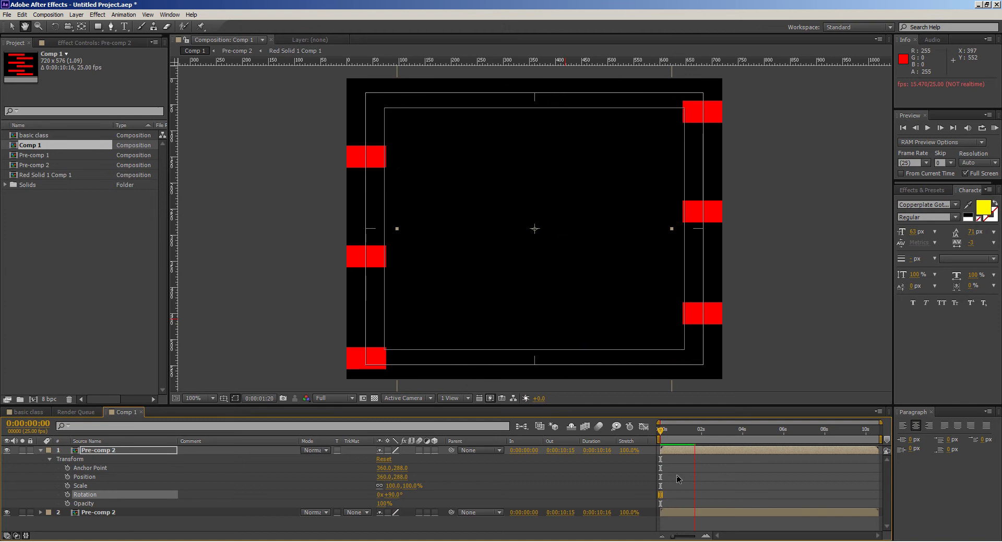
{"action": "key", "text": "space"}
- Collapse the rotated layer's properties, clear the layer selection and move the current time back to 0:00:00:01
{"action": "left_click", "coordinate": [686, 513], "text": "shift"}
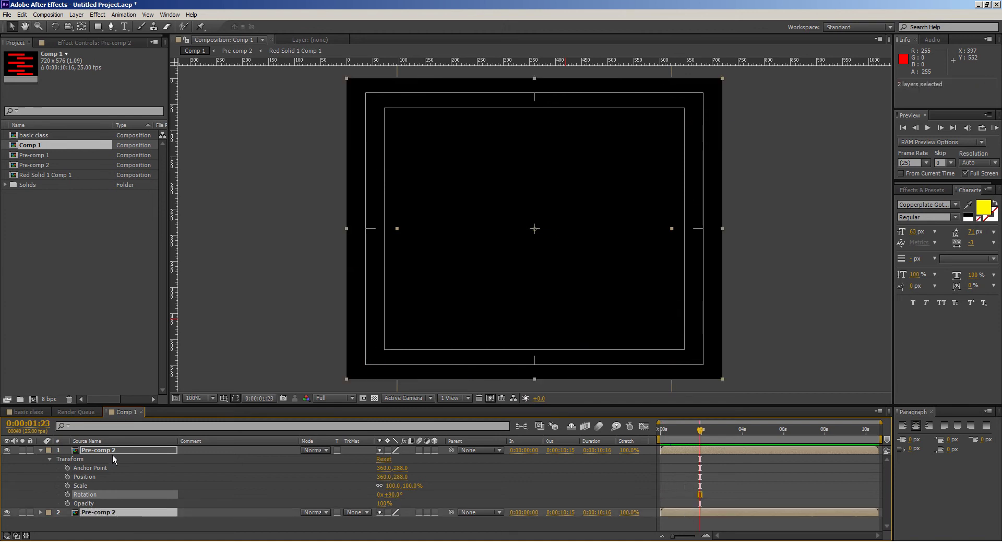
{"action": "left_click", "coordinate": [40, 450]}
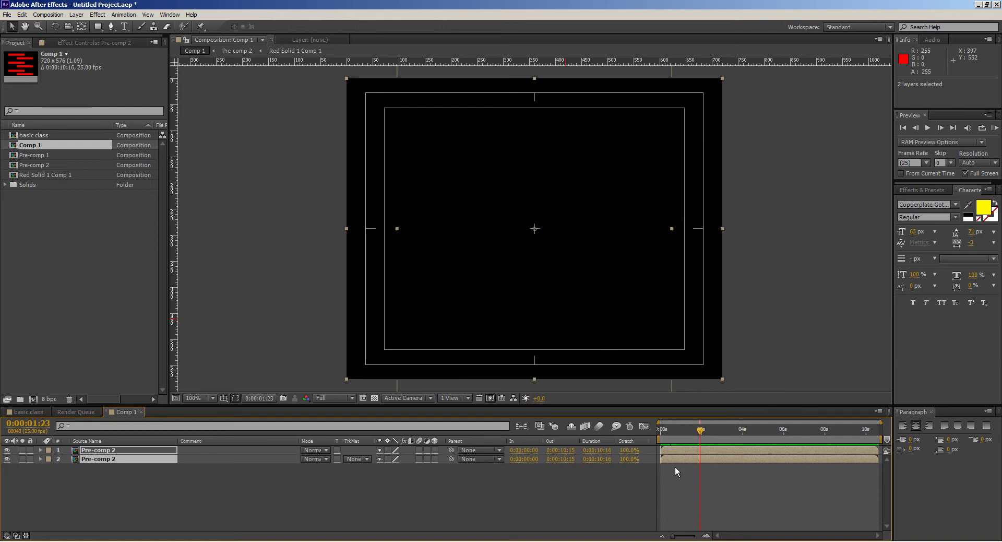
{"action": "left_click", "coordinate": [675, 467]}
{"action": "left_click", "coordinate": [659, 435]}
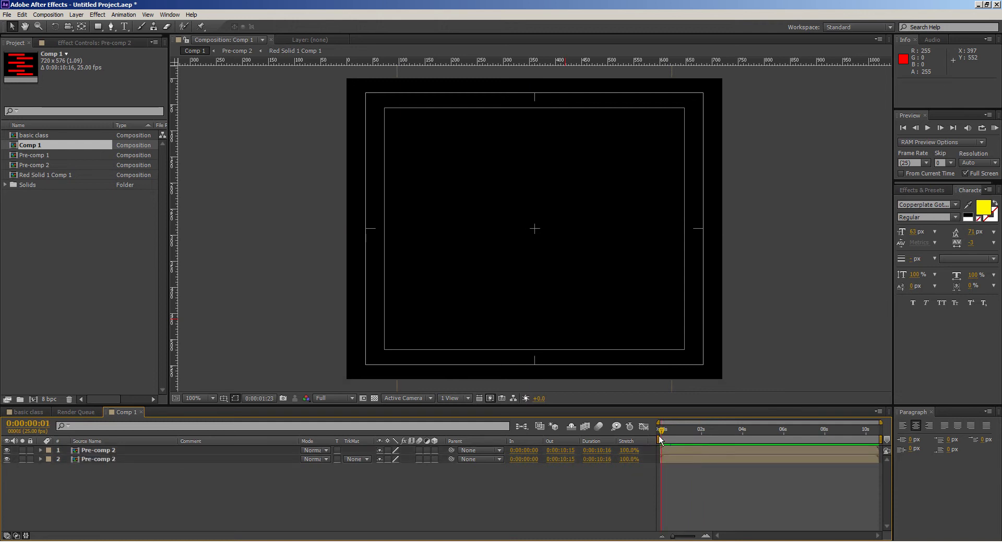
- Preview the crossing bars, then trim both Pre-comp 2 layers so that they end at 0:00:02:00
{"action": "key", "text": "space"}
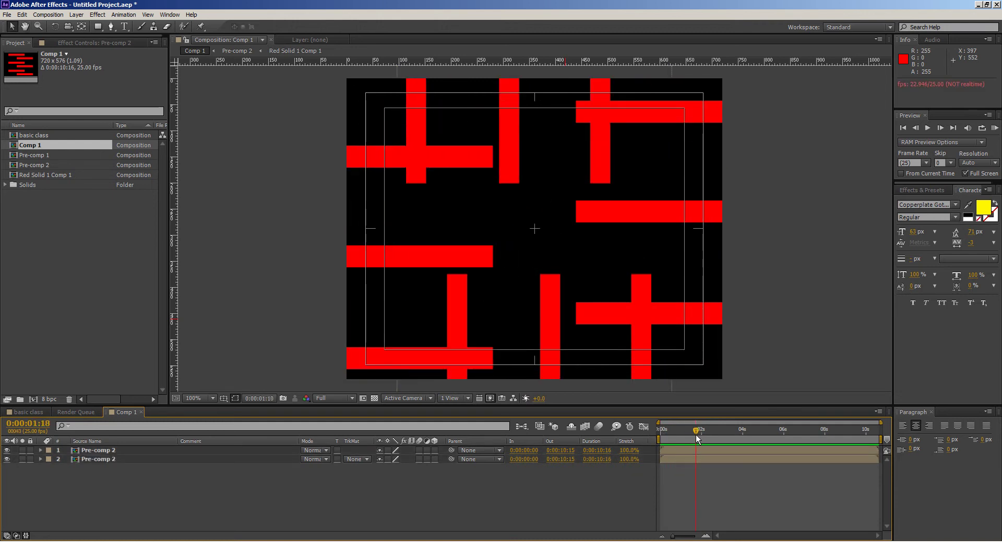
{"action": "left_click", "coordinate": [696, 434]}
{"action": "left_click_drag", "start_coordinate": [697, 434], "coordinate": [700, 434]}
{"action": "left_click", "coordinate": [697, 456]}
{"action": "left_click", "coordinate": [696, 447], "text": "shift"}
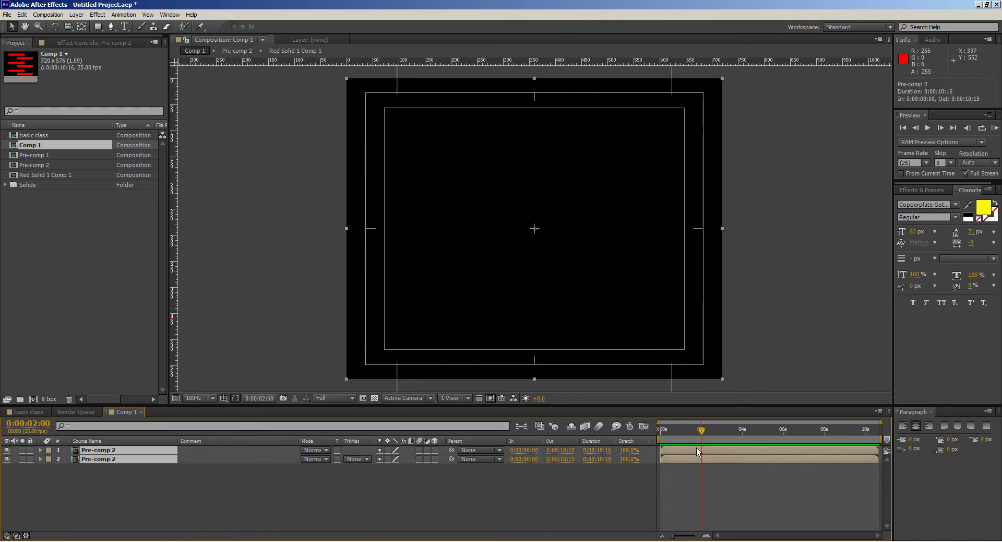
{"action": "left_click_drag", "start_coordinate": [880, 454], "coordinate": [701, 454]}
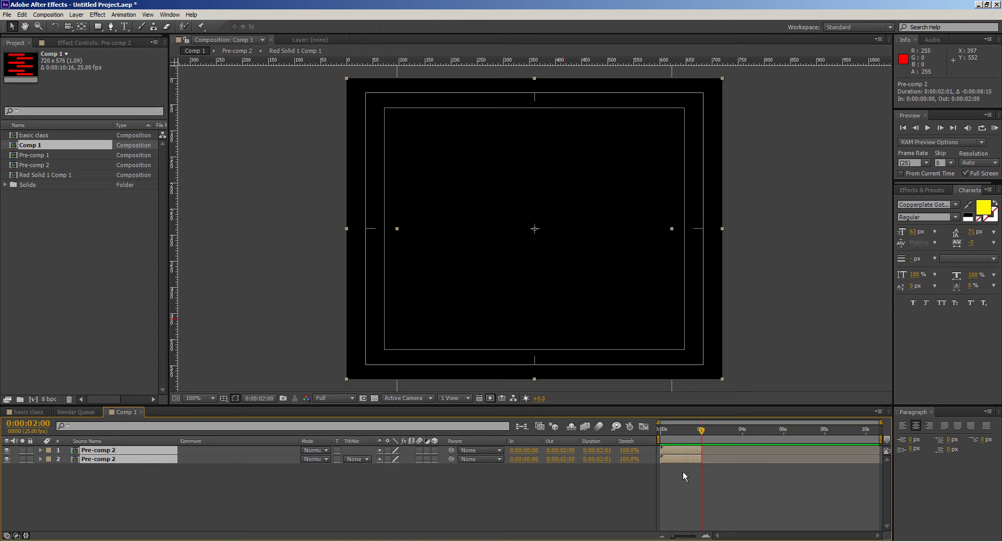
- Pre-compose the two trimmed bar layers together and trim the resulting layer to end at 0:00:02:00
{"action": "key", "text": "ctrl+shift+c"}
{"action": "left_click", "coordinate": [511, 328]}
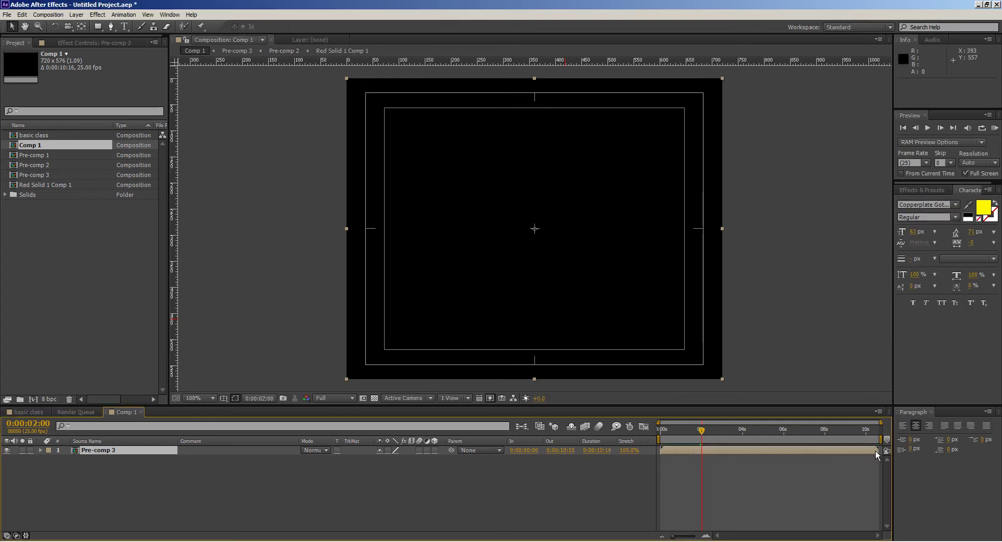
{"action": "left_click_drag", "start_coordinate": [877, 451], "coordinate": [696, 459]}
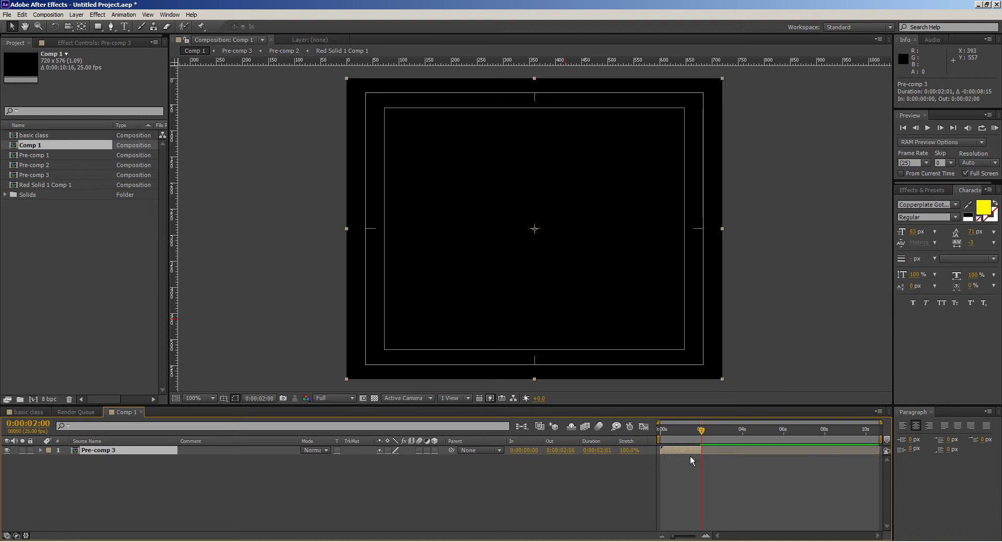
- Duplicate the Pre-comp 3 layer and shift the copy to start at 0:00:01:16, overlapping the end of the original
{"action": "key", "text": "ctrl+d"}
{"action": "left_click_drag", "start_coordinate": [718, 450], "coordinate": [709, 428]}
{"action": "left_click", "coordinate": [690, 427]}
{"action": "left_click", "coordinate": [709, 451]}
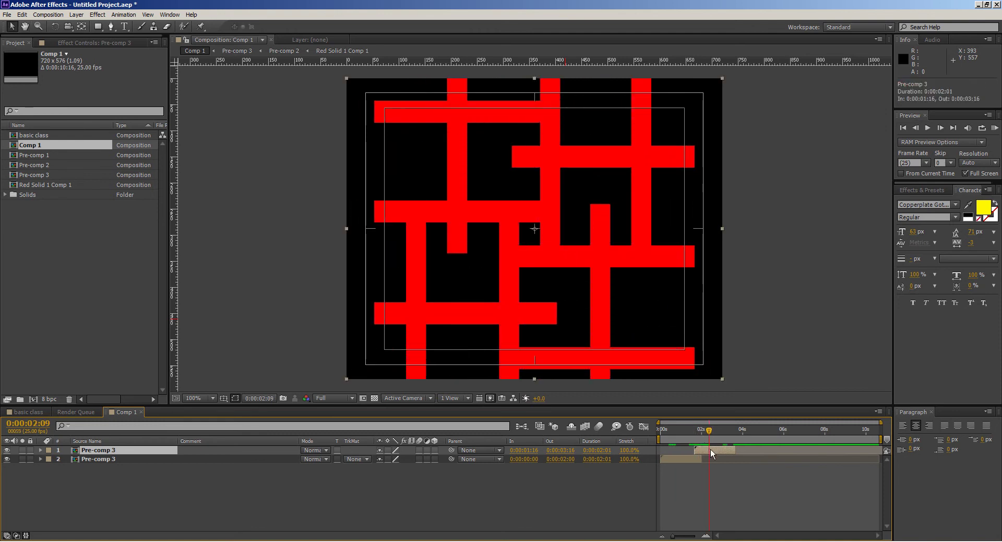
- Find the Tritone effect and apply it to the duplicated Pre-comp 3 layer
{"action": "left_click", "coordinate": [923, 190]}
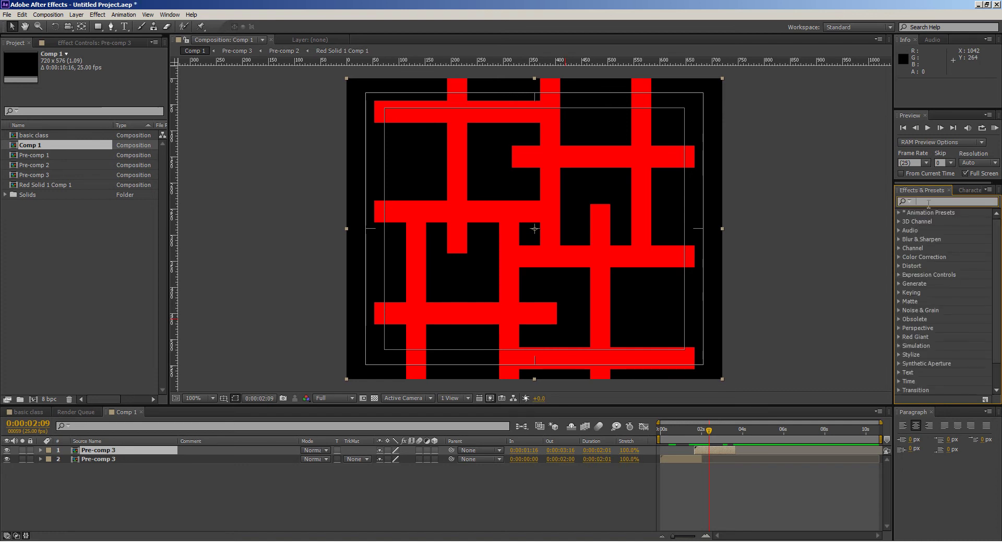
{"action": "left_click", "coordinate": [928, 203]}
{"action": "type", "text": "trit"}
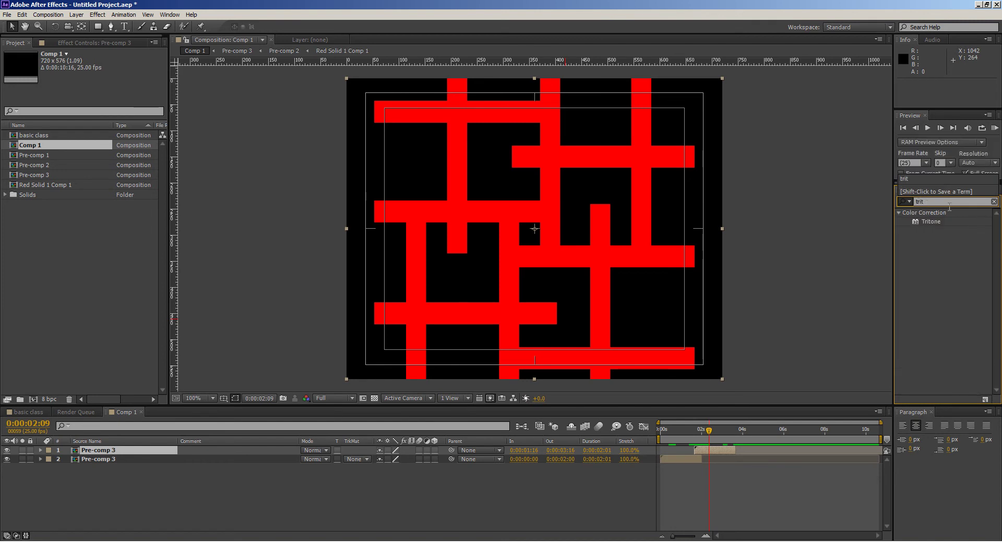
{"action": "double_click", "coordinate": [932, 222]}
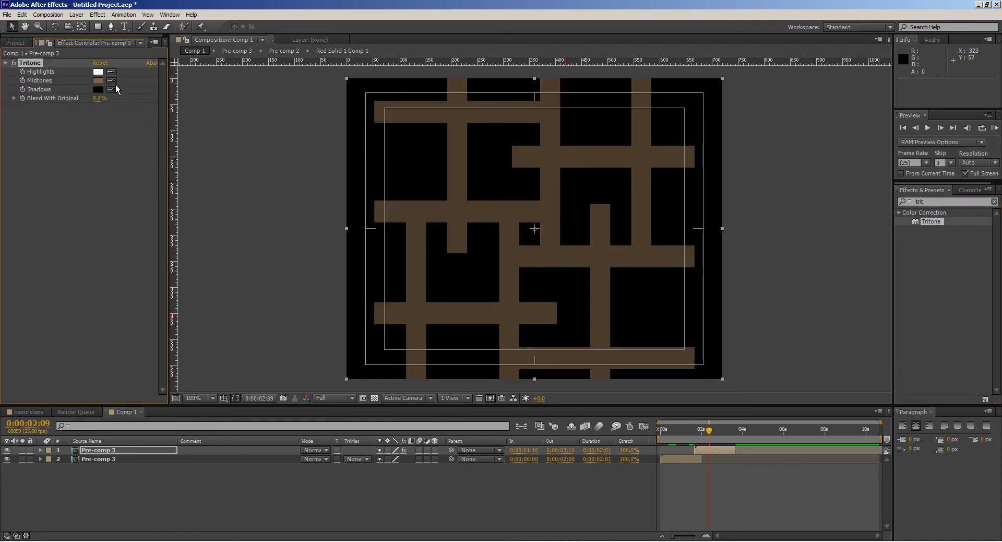
- Set the Tritone midtones to green and sample the same green for the highlights
{"action": "left_click", "coordinate": [98, 81]}
{"action": "left_click", "coordinate": [523, 295]}
{"action": "left_click_drag", "start_coordinate": [494, 222], "coordinate": [553, 237]}
{"action": "left_click", "coordinate": [605, 211]}
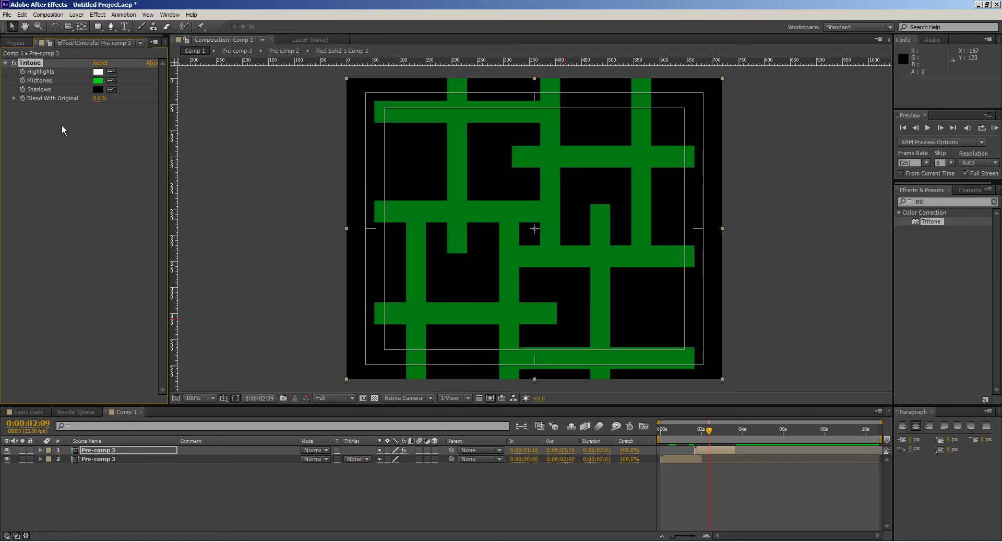
{"action": "left_click", "coordinate": [111, 73]}
{"action": "left_click", "coordinate": [464, 226]}
- Preview the red-to-green transition, move the green bars layer earlier to start at 0:00:01:02, and preview the overlap again
{"action": "left_click", "coordinate": [690, 434]}
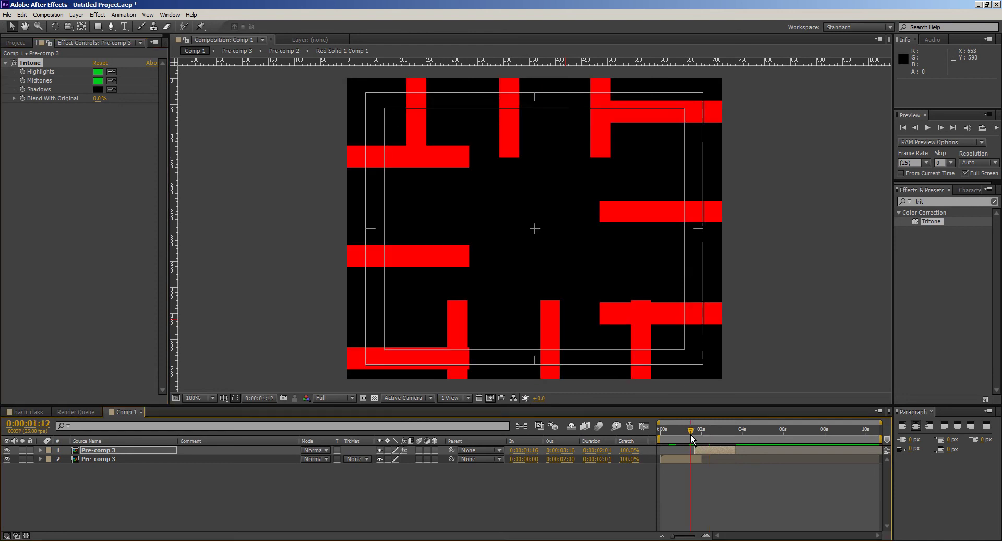
{"action": "key", "text": "space"}
{"action": "key", "text": "space"}
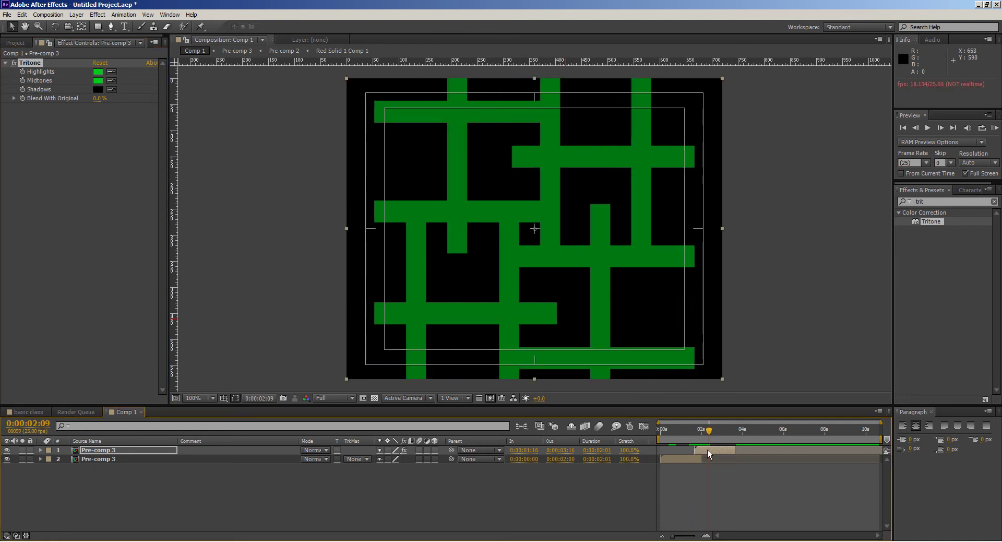
{"action": "left_click_drag", "start_coordinate": [708, 450], "coordinate": [696, 450]}
{"action": "left_click", "coordinate": [681, 431]}
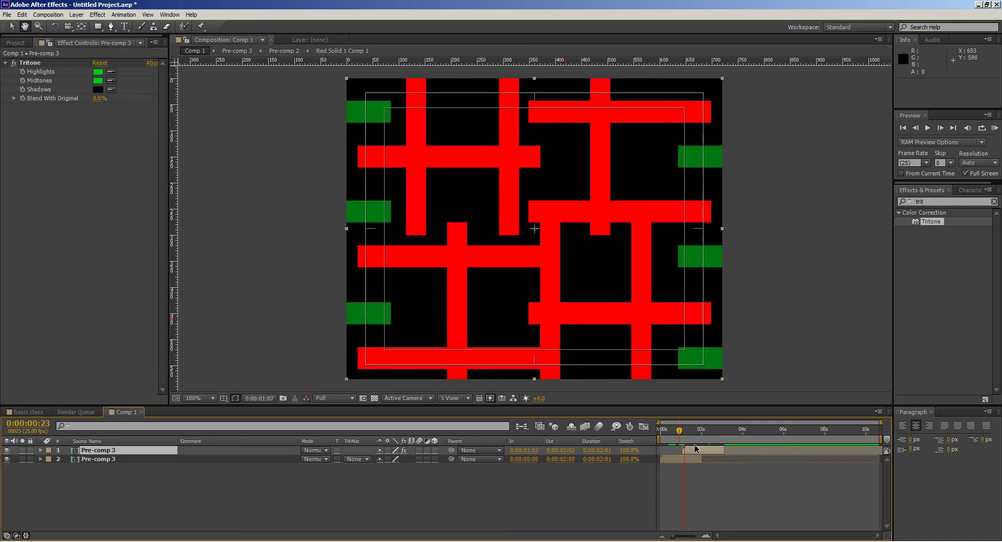
{"action": "key", "text": "space"}
{"action": "key", "text": "space"}
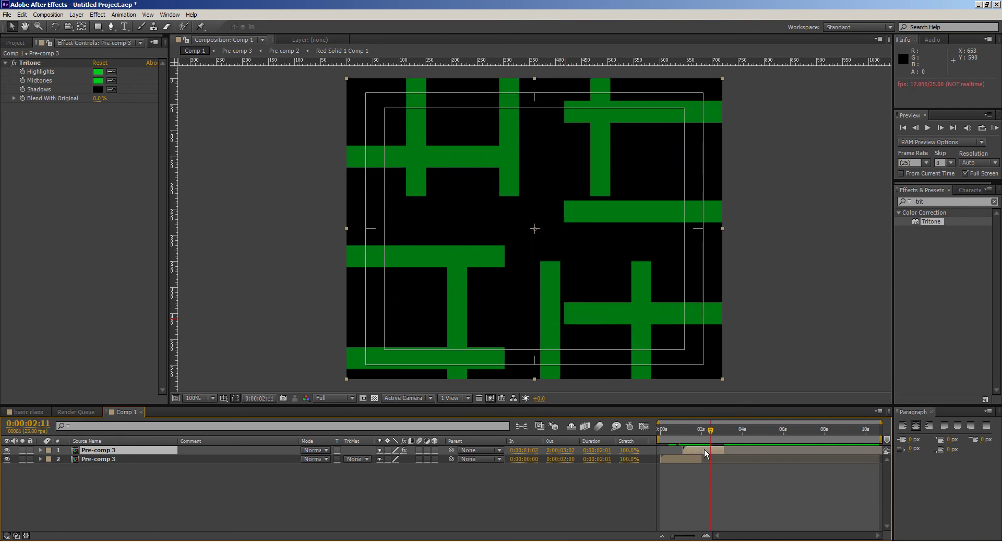
- Duplicate the green bars layer and shift the copy to start at 0:00:02:06
{"action": "key", "text": "ctrl+d"}
{"action": "left_click_drag", "start_coordinate": [703, 450], "coordinate": [722, 450]}
- Set the new copy's Tritone highlights and midtones to bright yellow and preview the recoloured bars
{"action": "left_click", "coordinate": [98, 71]}
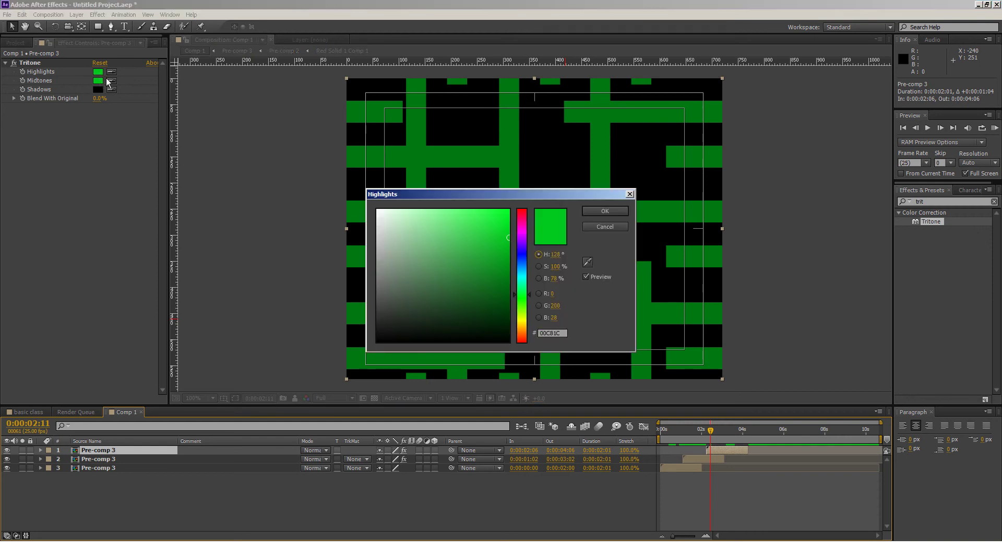
{"action": "left_click_drag", "start_coordinate": [517, 327], "coordinate": [524, 318]}
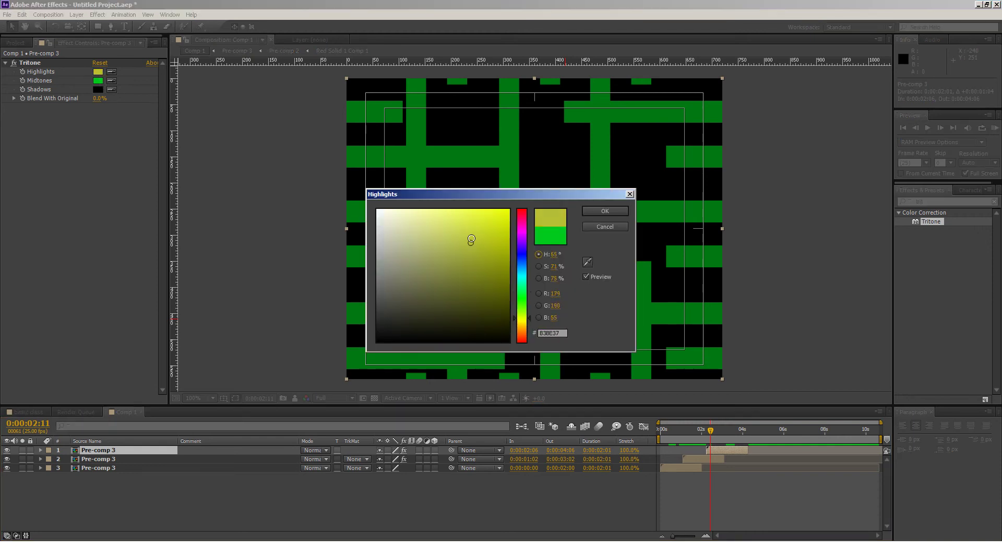
{"action": "left_click", "coordinate": [600, 211]}
{"action": "left_click", "coordinate": [111, 81]}
{"action": "left_click", "coordinate": [97, 71]}
{"action": "key", "text": "space"}
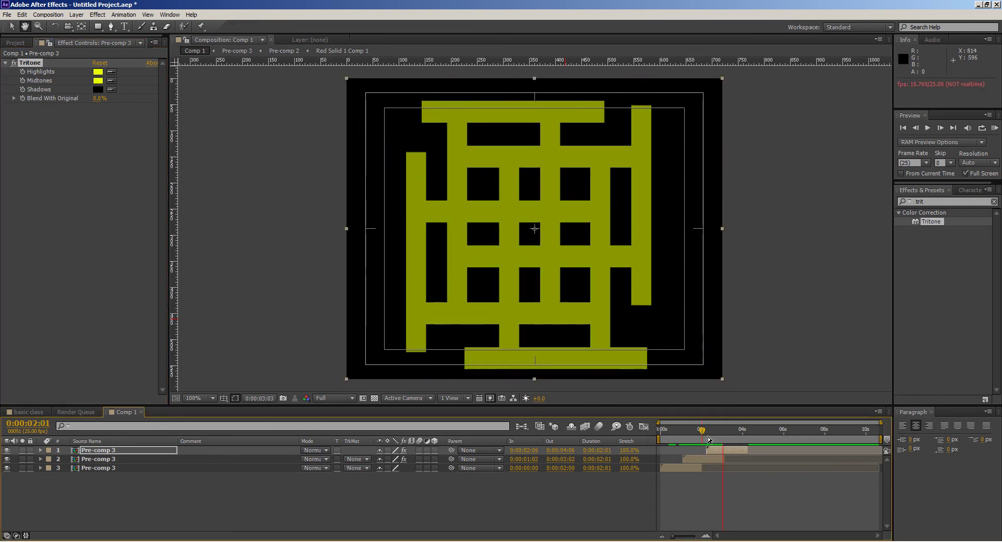
{"action": "key", "text": "space"}
- Sample the yellow of the highlights for the Tritone shadows and preview the result
{"action": "left_click", "coordinate": [111, 89]}
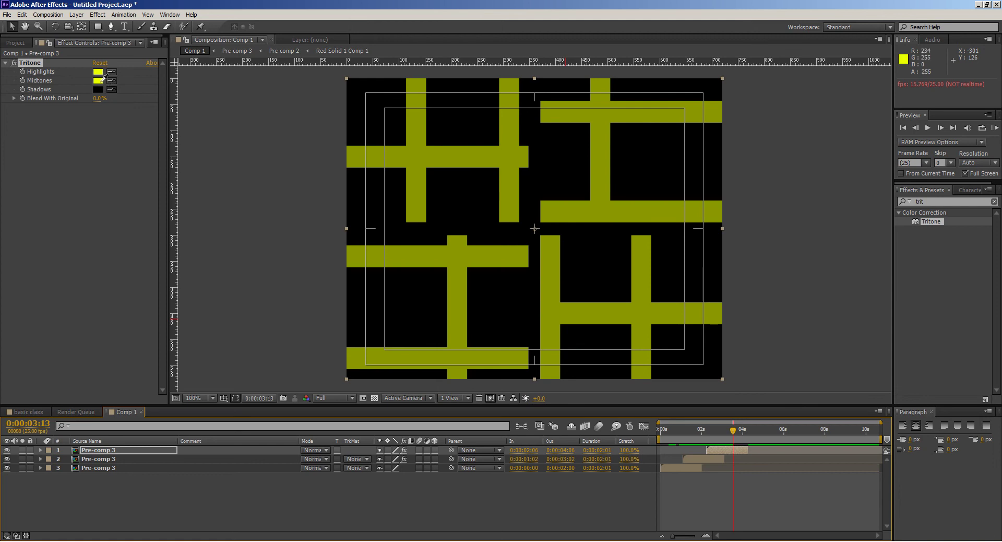
{"action": "left_click", "coordinate": [99, 74]}
{"action": "key", "text": "space"}
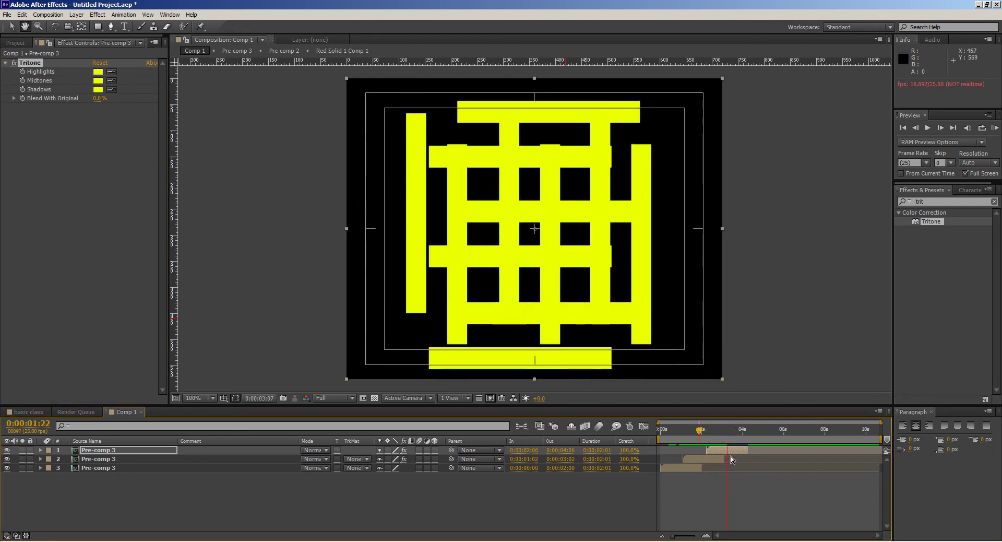
- Duplicate all three coloured bar layers and shift the copies together so that the first one starts at 0:00:03:13
{"action": "left_click", "coordinate": [694, 462]}
{"action": "left_click", "coordinate": [694, 464]}
{"action": "left_click", "coordinate": [721, 449], "text": "shift"}
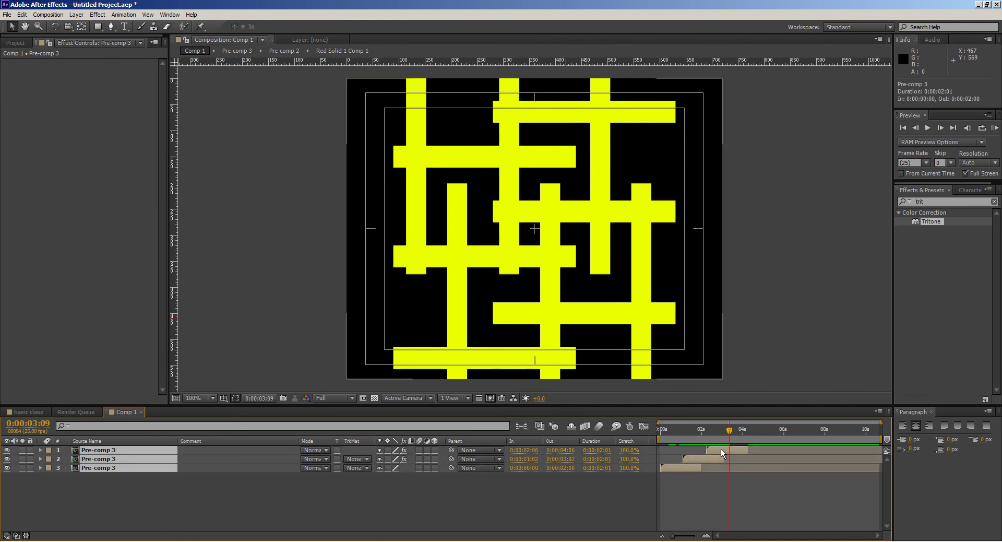
{"action": "key", "text": "ctrl+d"}
{"action": "left_click_drag", "start_coordinate": [683, 484], "coordinate": [757, 479]}
- Shorten the work area to end near the last bar layer's end, and preview the animation from 0:00:00:00
{"action": "left_click_drag", "start_coordinate": [729, 430], "coordinate": [663, 439]}
{"action": "left_click_drag", "start_coordinate": [812, 452], "coordinate": [818, 451]}
{"action": "left_click_drag", "start_coordinate": [881, 441], "coordinate": [816, 446]}
{"action": "left_click_drag", "start_coordinate": [746, 433], "coordinate": [506, 414]}
{"action": "key", "text": "space"}
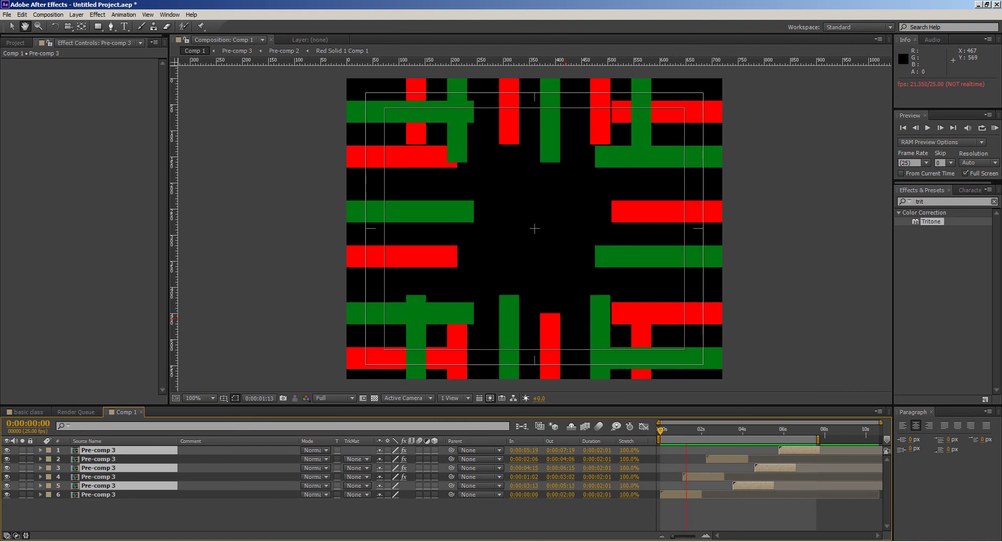
{"action": "key", "text": "space"}
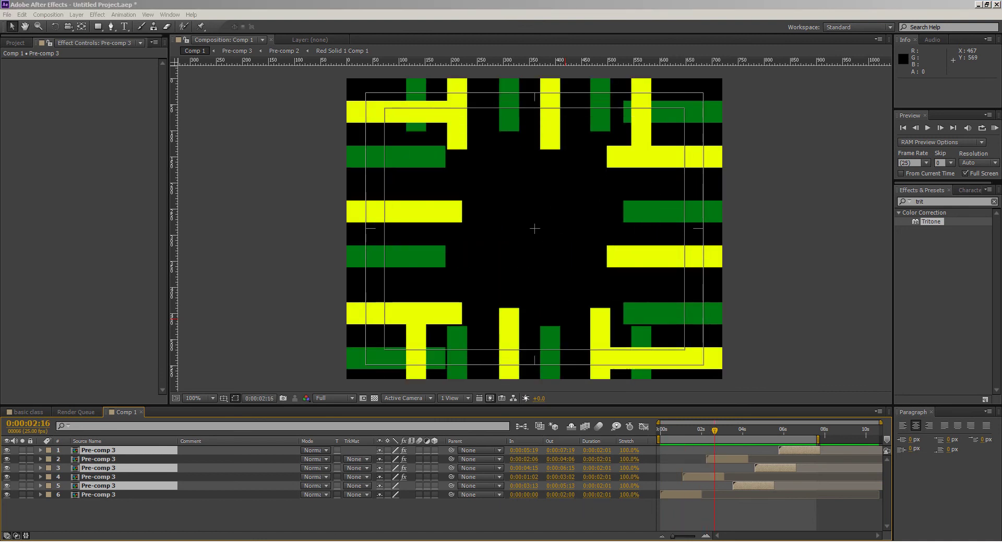